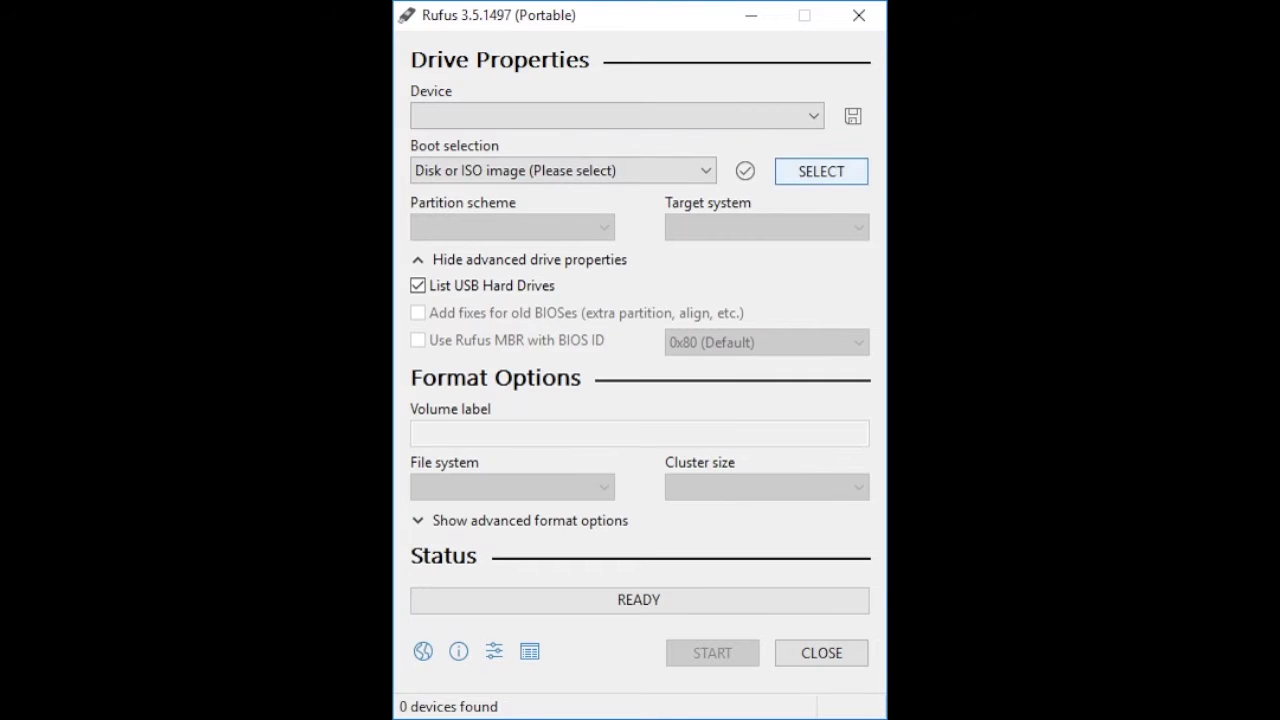
# Load the Windows 7 Professional ISO from the OS folder as the boot image
pyautogui.click(821, 171)
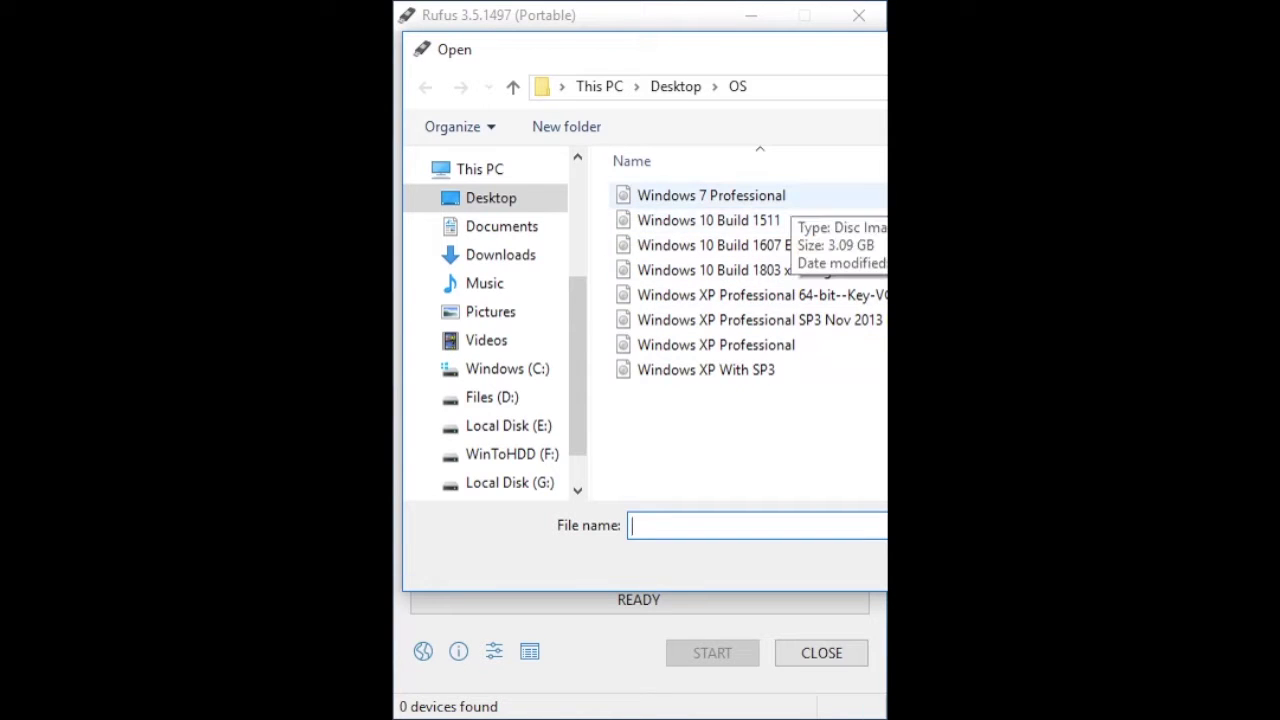
pyautogui.doubleClick(711, 196)
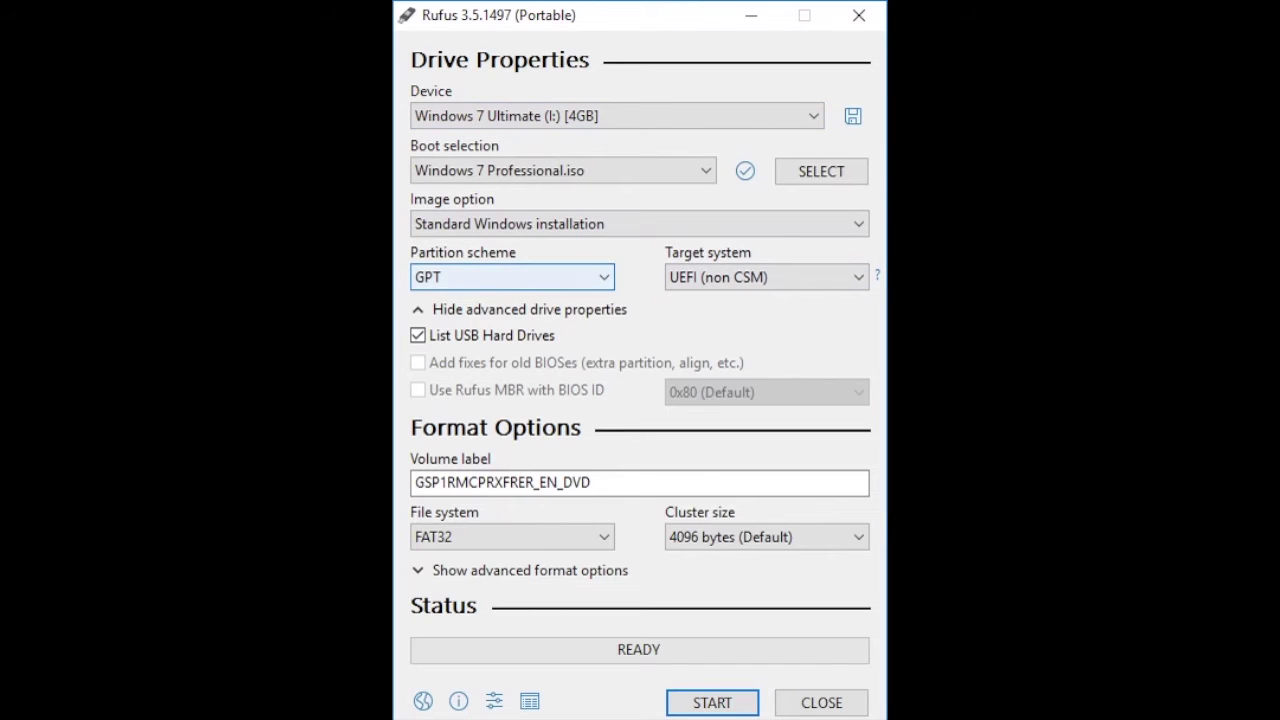
# Hide advanced drive properties and keep Standard Windows installation, leaving the GPT partition scheme
pyautogui.click(615, 224)
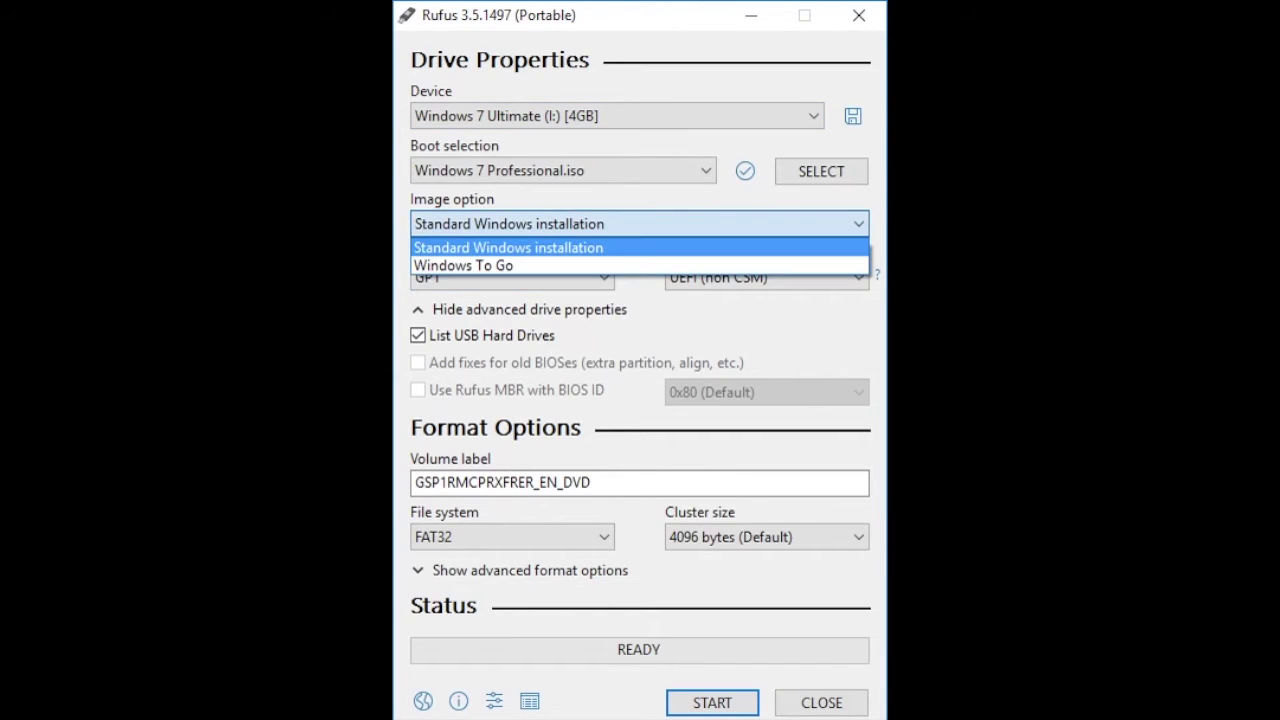
pyautogui.click(530, 309)
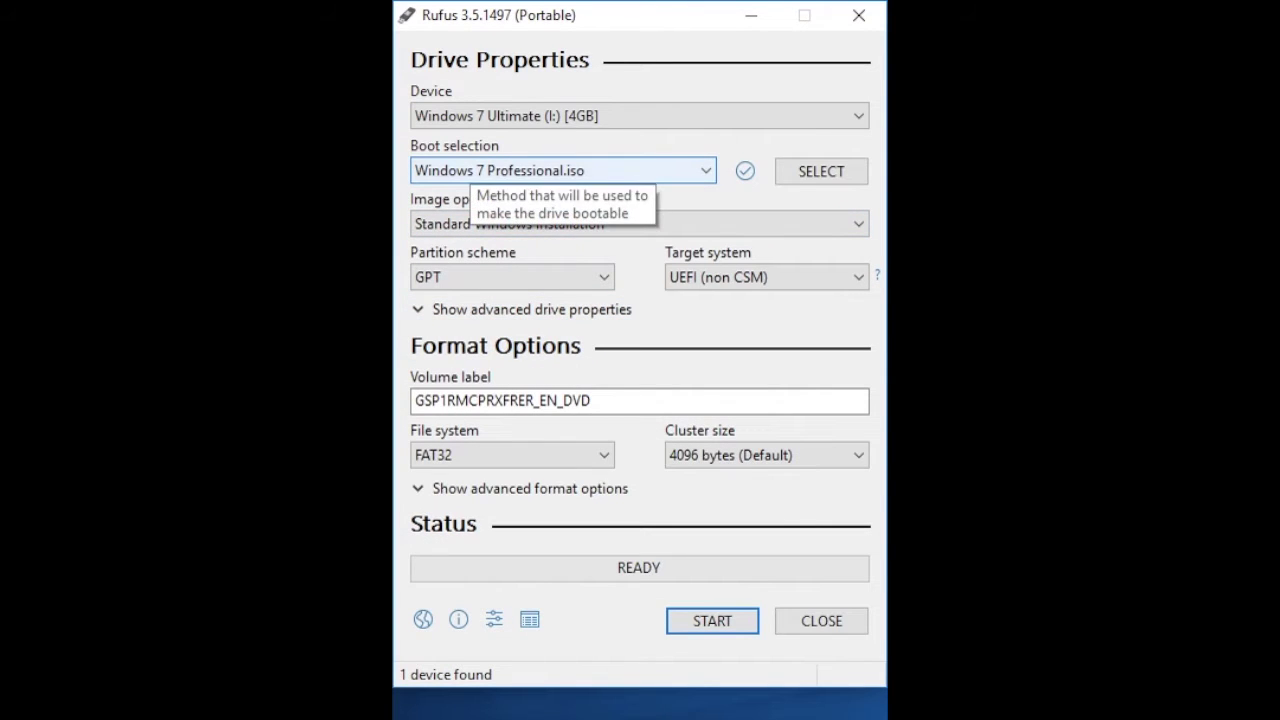
pyautogui.click(640, 224)
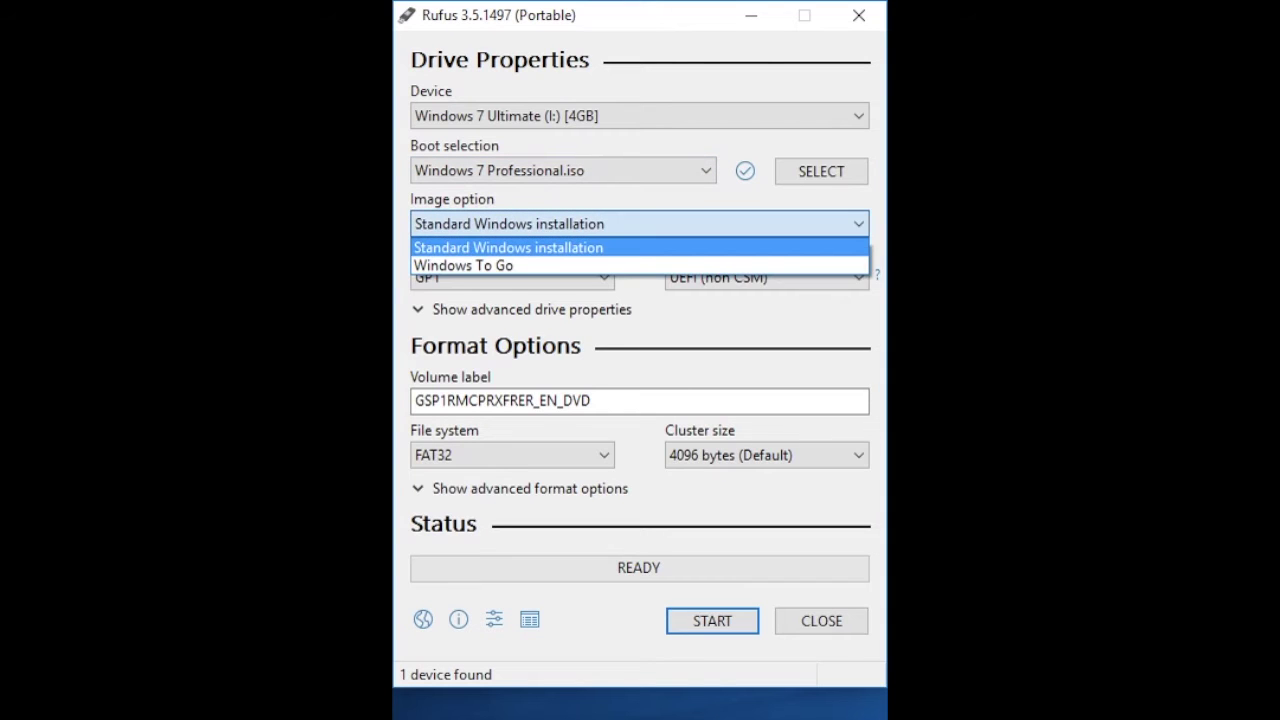
pyautogui.press('Down')
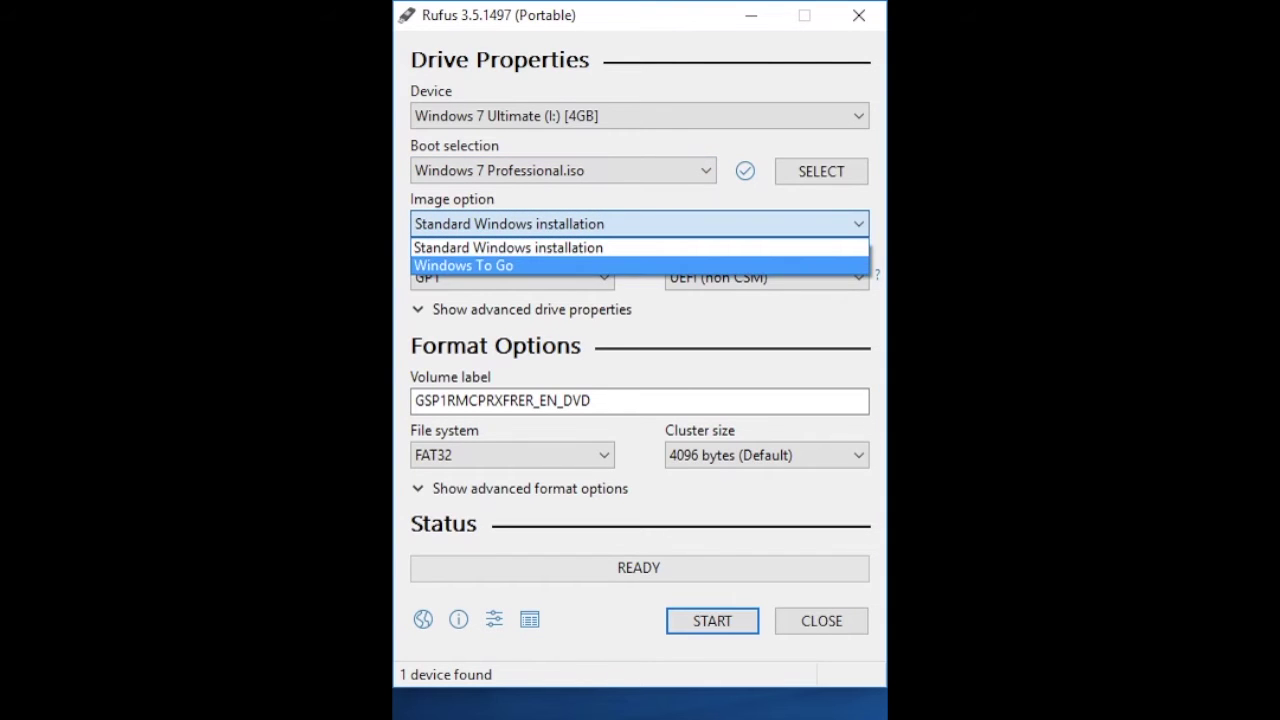
pyautogui.press('Up')
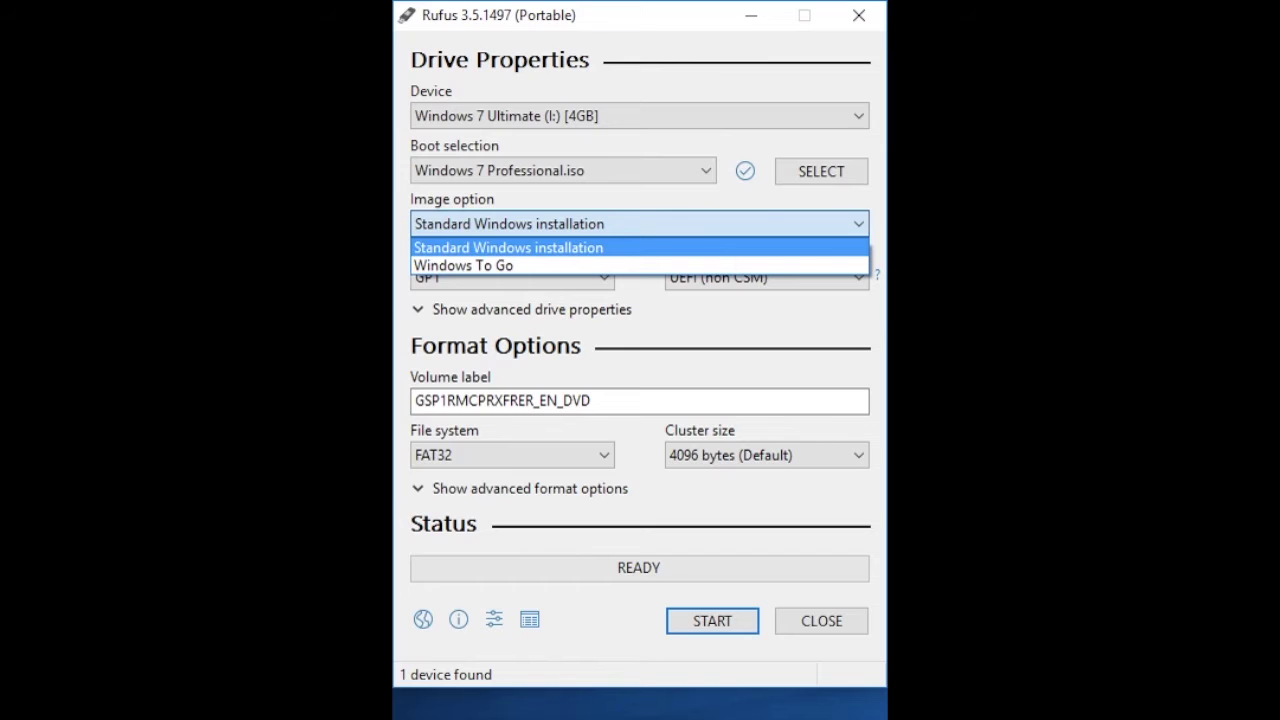
pyautogui.press('Return')
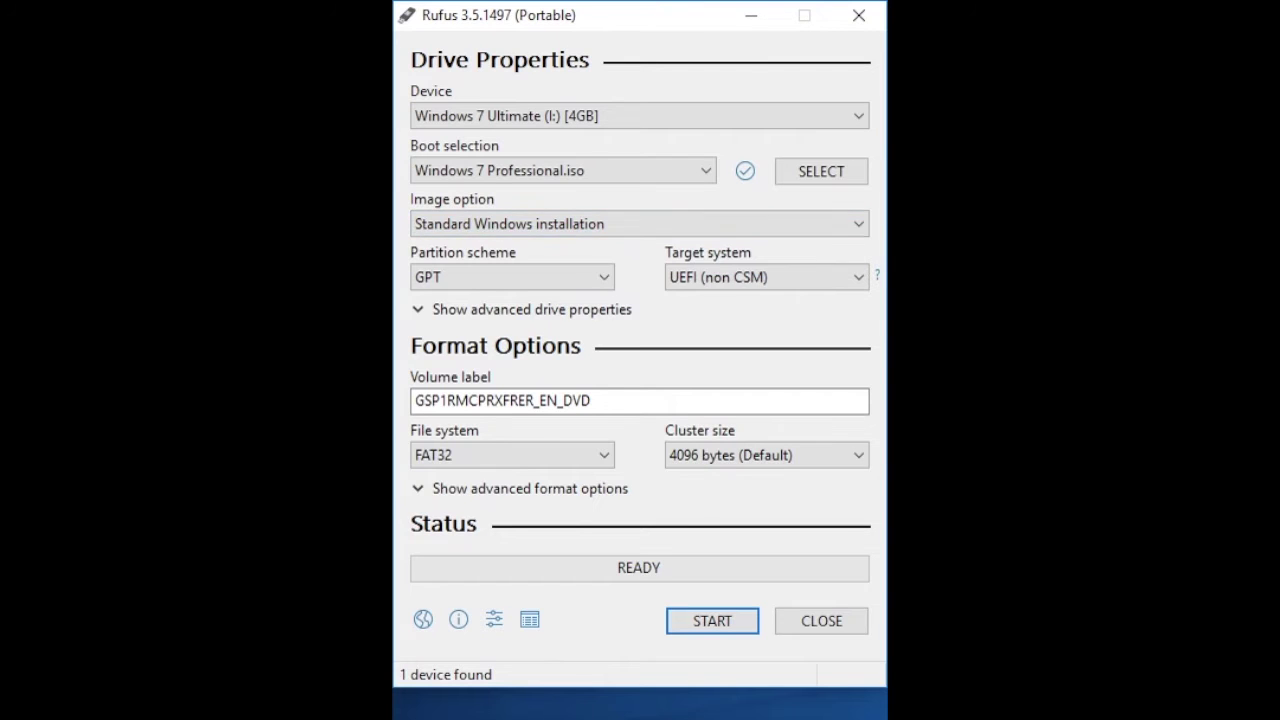
pyautogui.press('Tab')
pyautogui.hotkey('alt', 'Down')
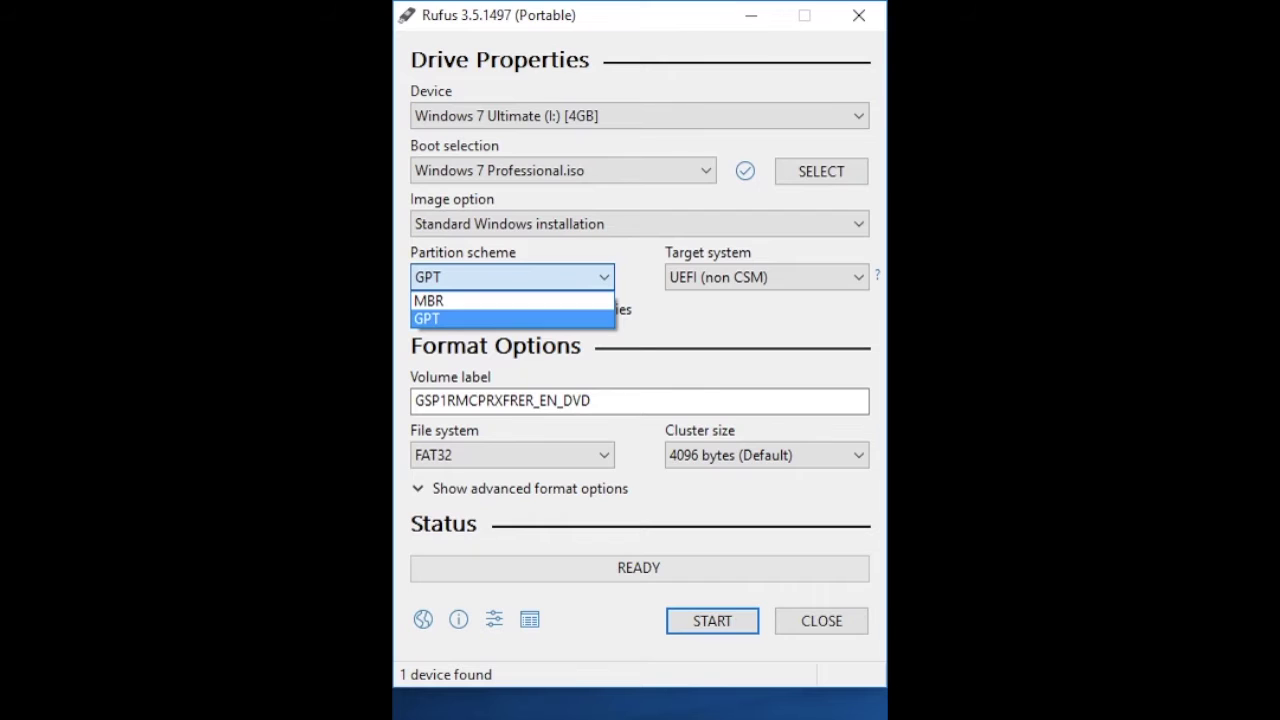
pyautogui.press('Up')
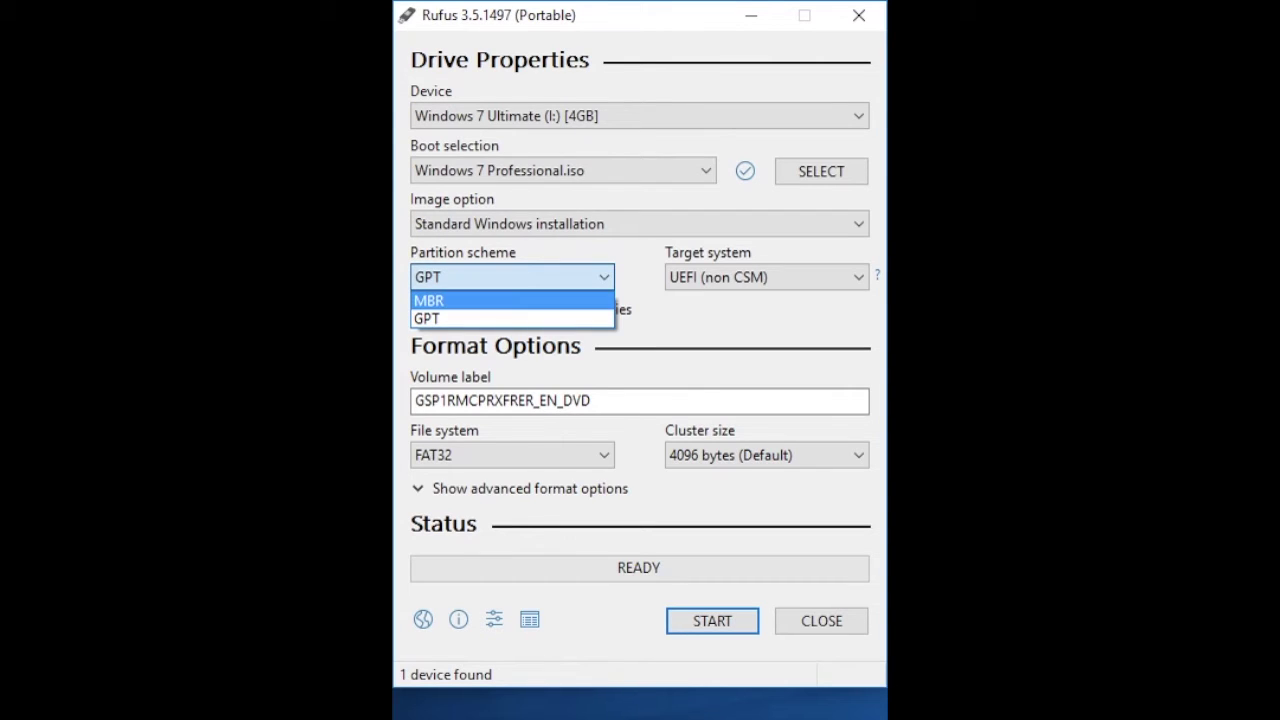
pyautogui.press('Down')
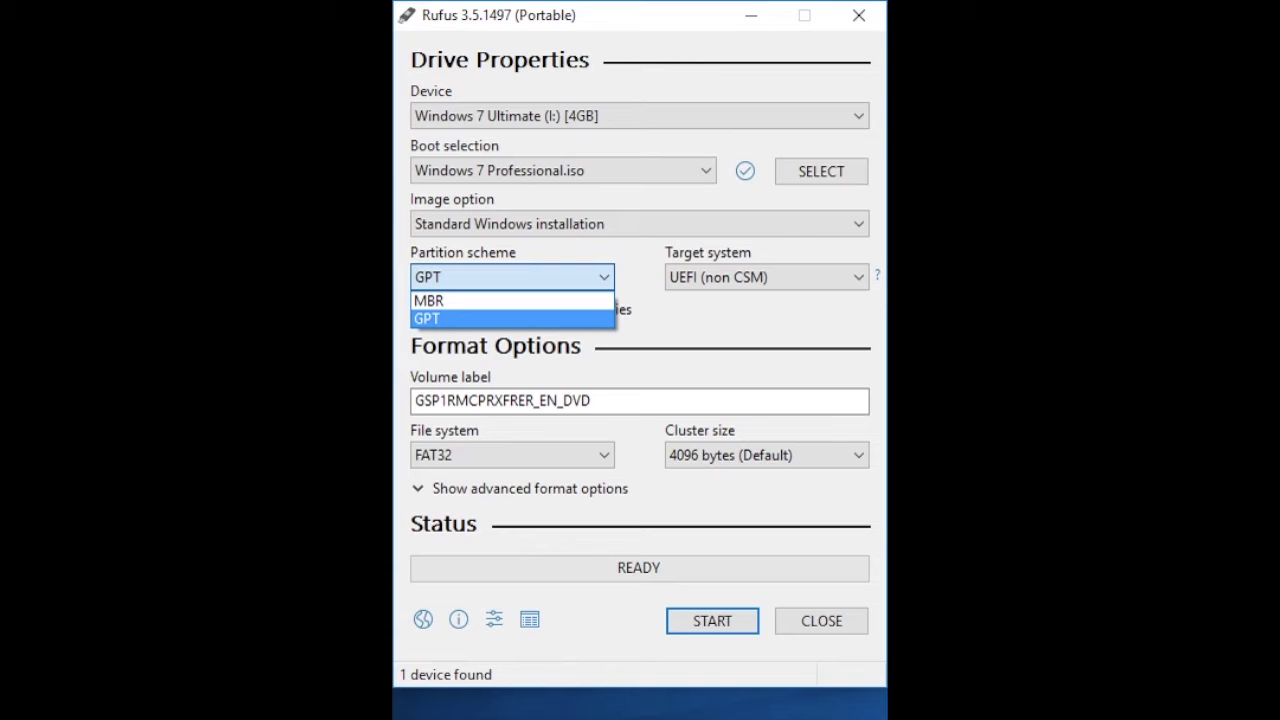
pyautogui.press('Return')
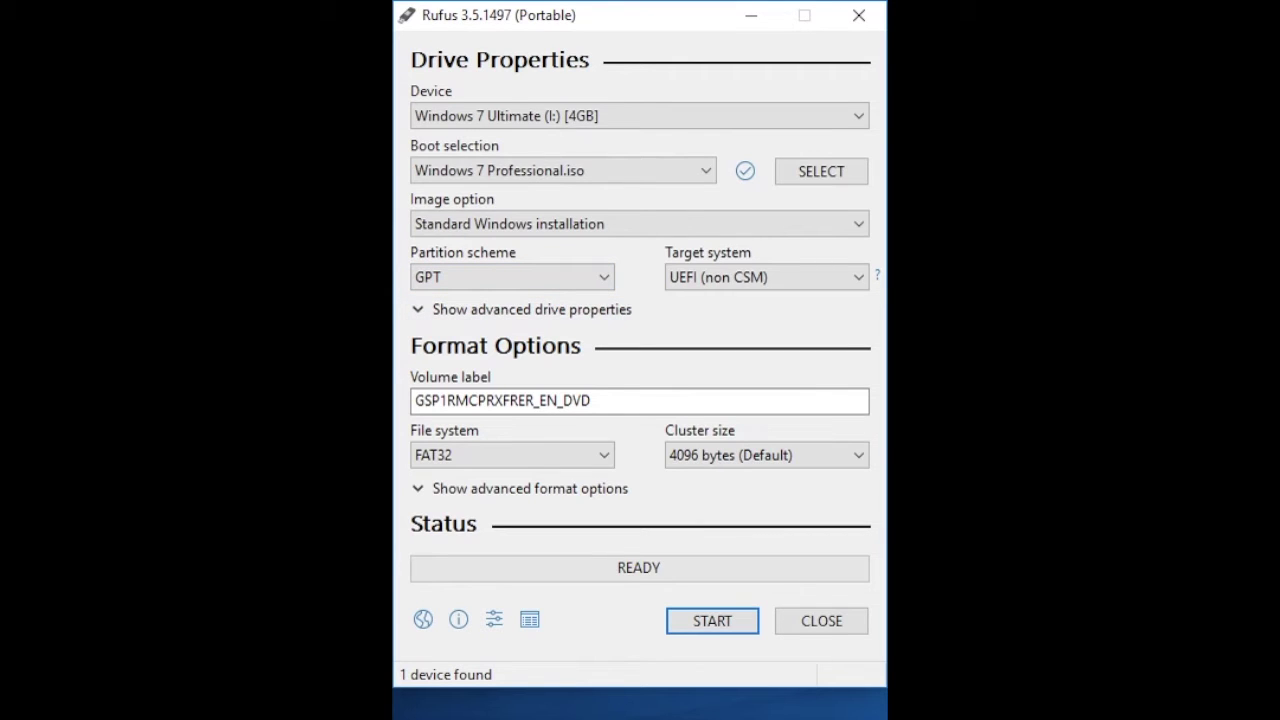
# Set the file system to NTFS
pyautogui.press('Tab')
pyautogui.press('Tab')
pyautogui.hotkey('alt', 'Down')
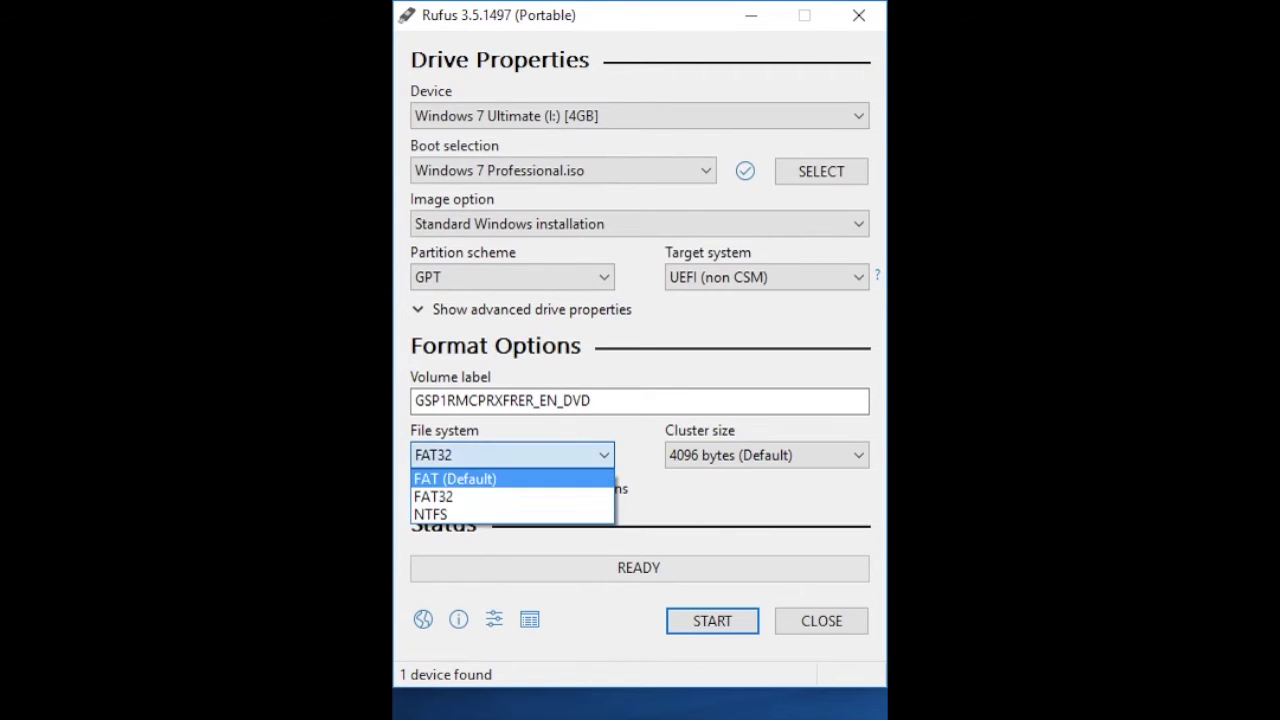
pyautogui.press('Down')
pyautogui.press('Down')
pyautogui.press('Up')
pyautogui.press('Up')
pyautogui.press('Down')
pyautogui.press('Down')
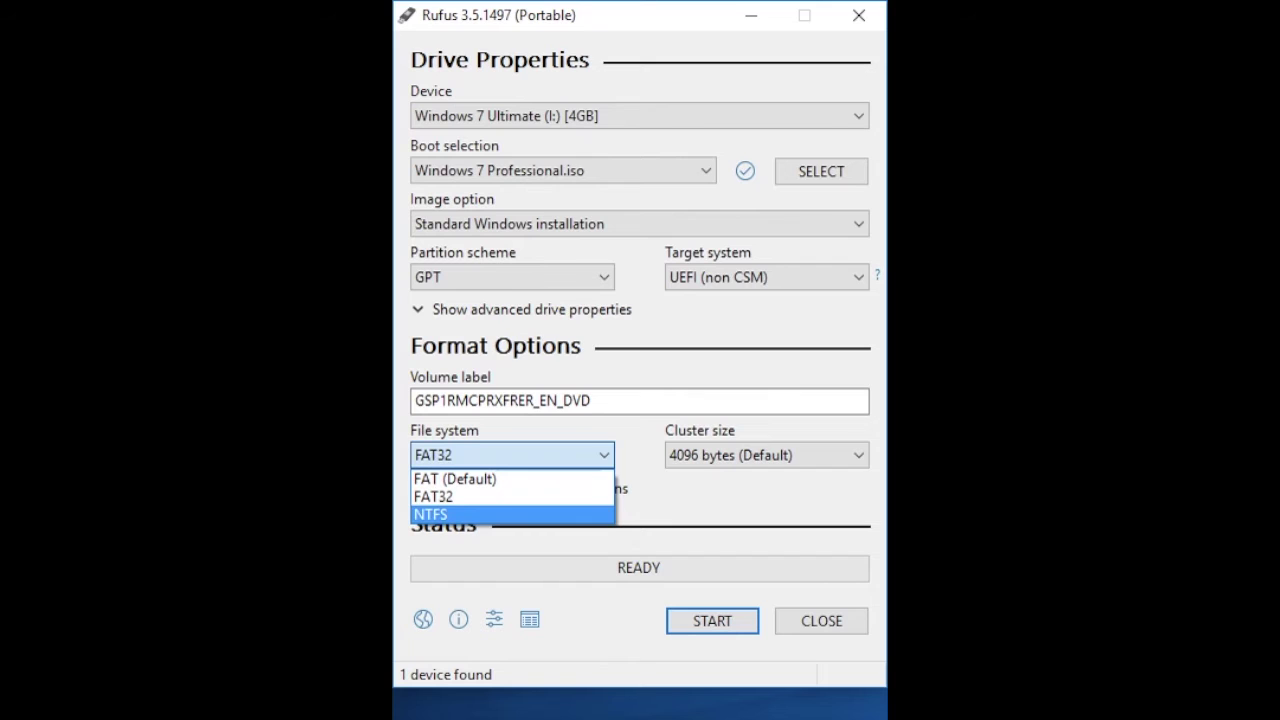
pyautogui.press('Return')
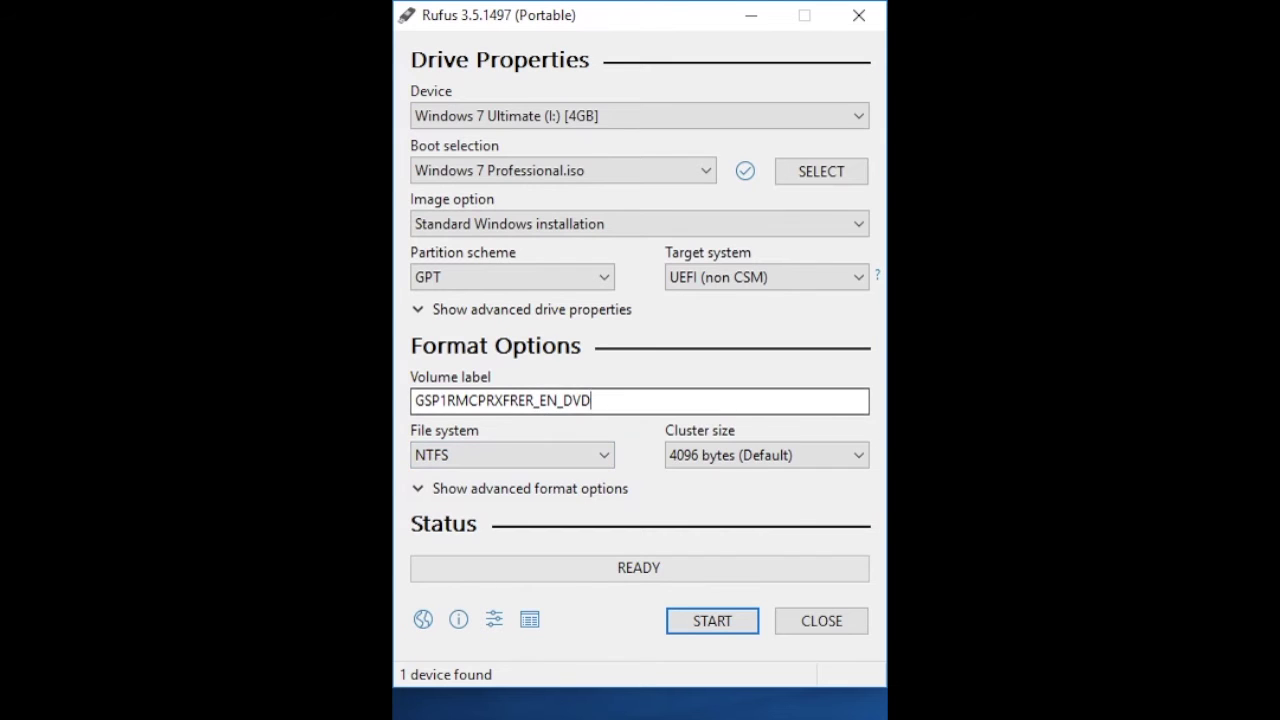
# Change the volume label to 'Windows 7 Professional'
pyautogui.moveTo(469, 400); pyautogui.dragTo(592, 400)
pyautogui.hotkey('ctrl', 'a')
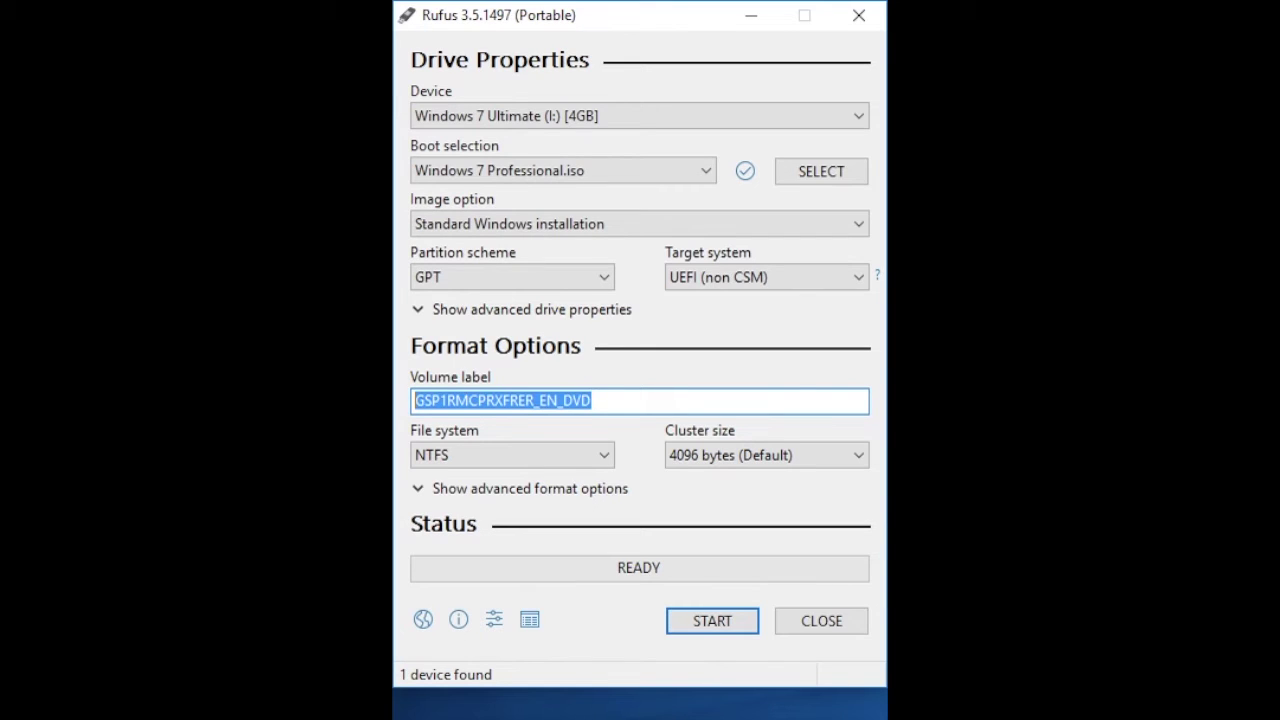
pyautogui.write('Windows')
pyautogui.press('BackSpace')
pyautogui.write('s 7')
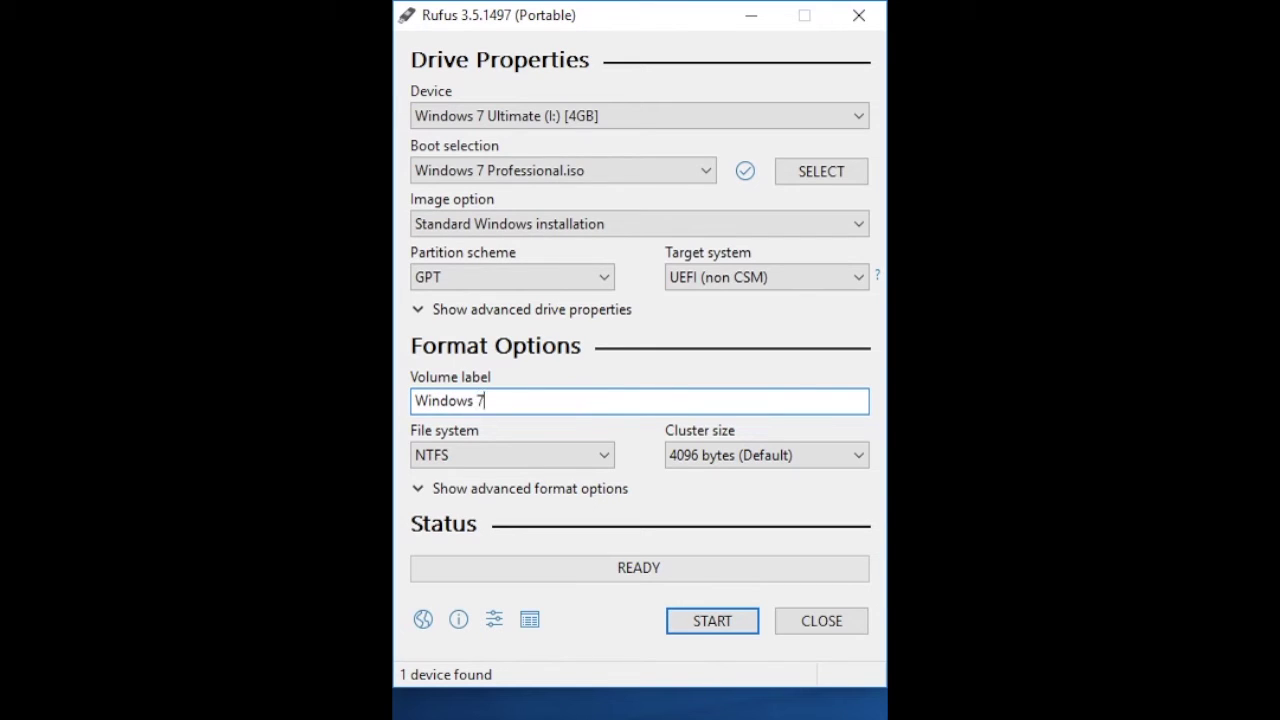
pyautogui.write(' Professional')
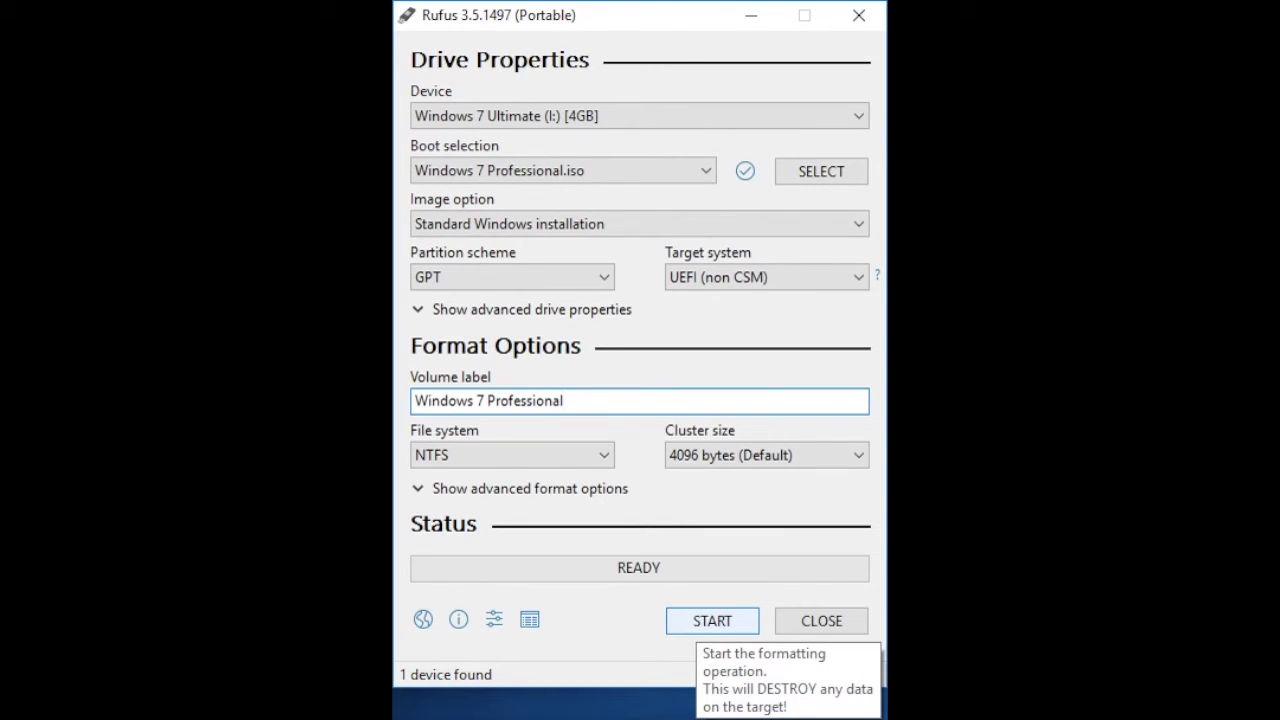
pyautogui.click(760, 455)
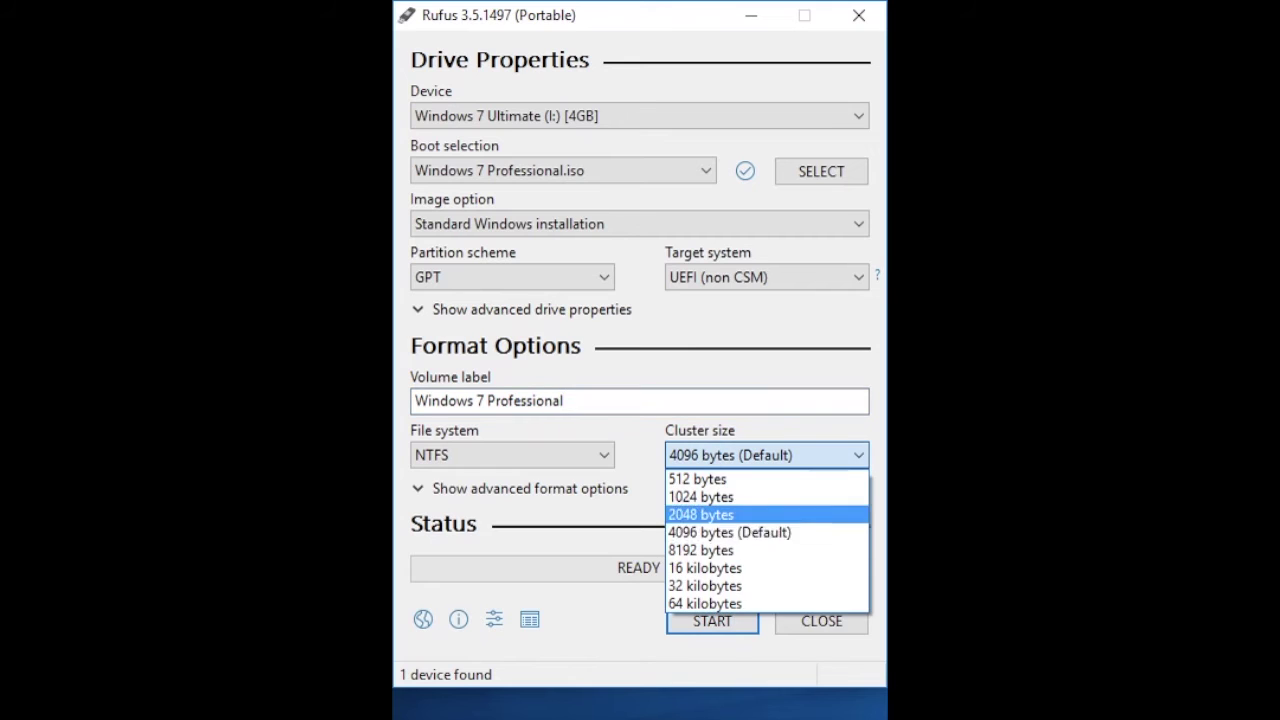
# Keep the 4096-byte default cluster size and start writing the image to USB
pyautogui.click(729, 532)
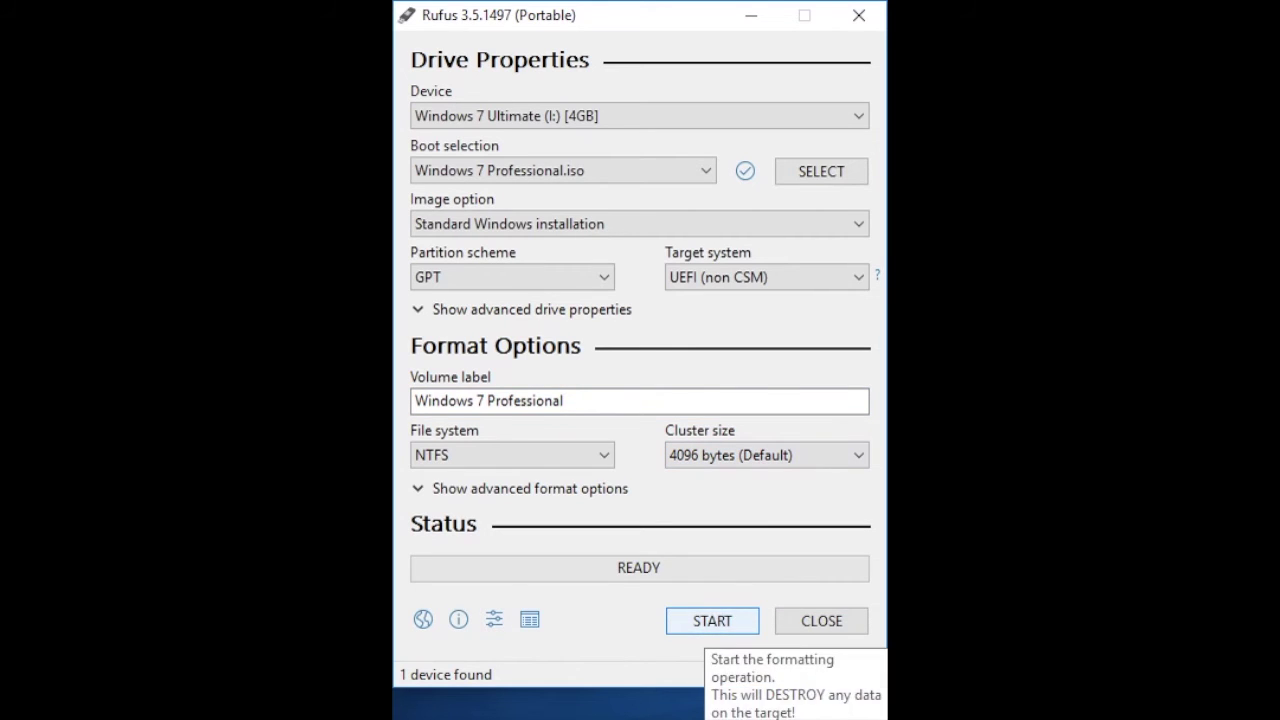
pyautogui.click(712, 621)
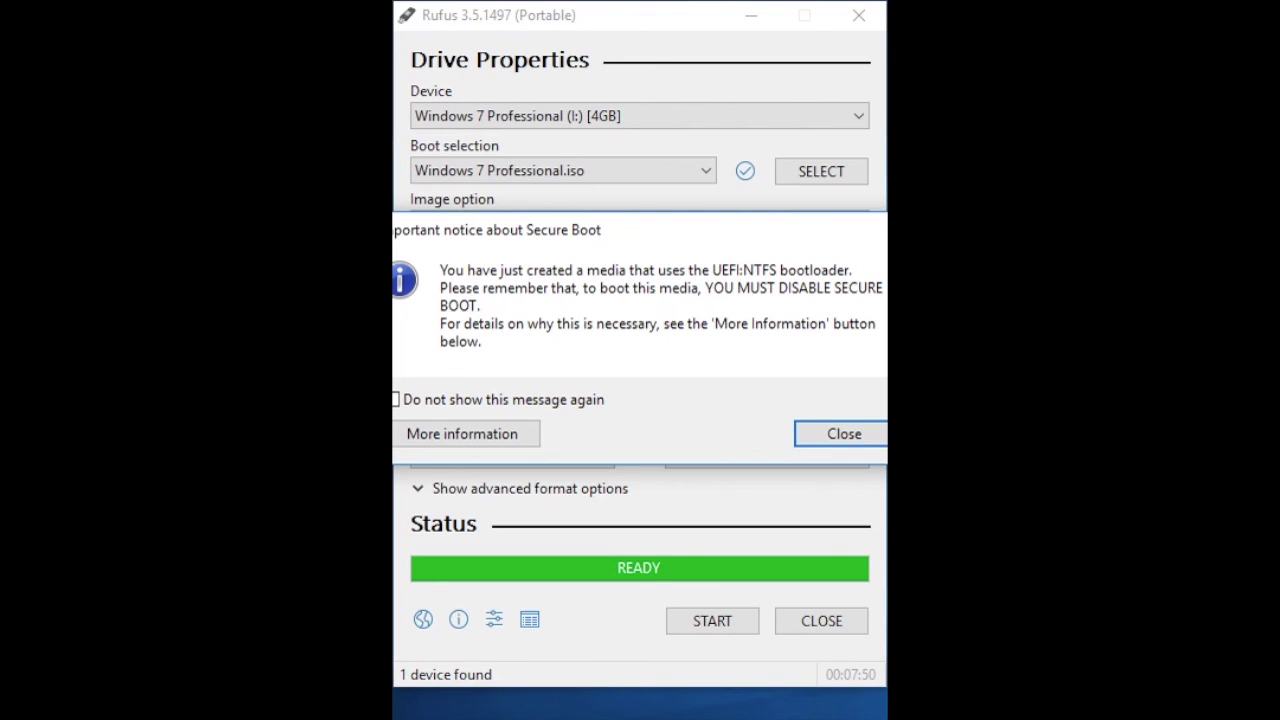
# Dismiss the Secure Boot notice after the write completes
pyautogui.press('Return')
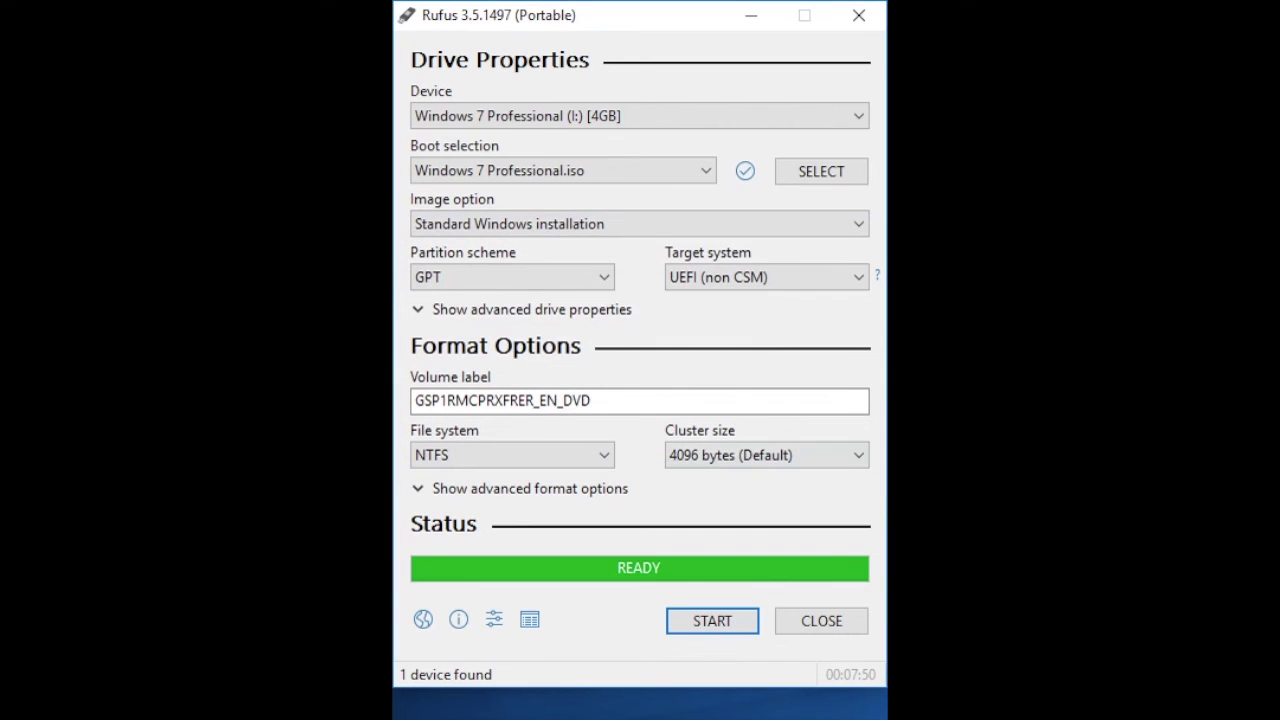